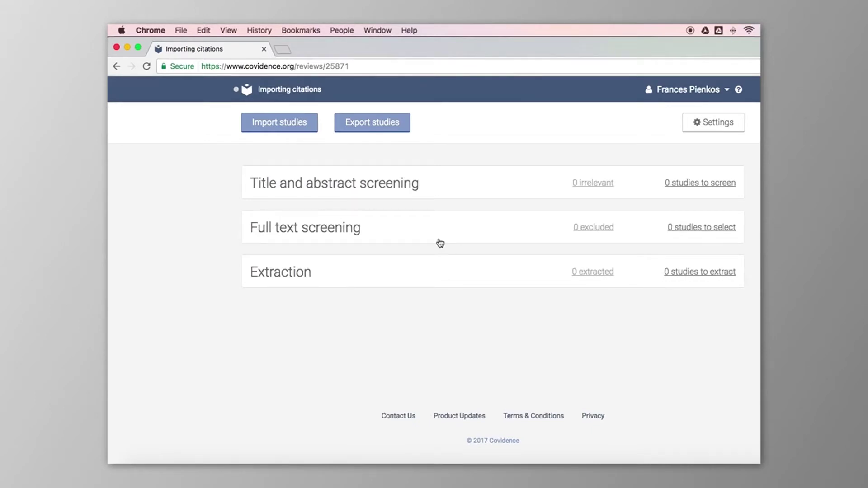
- Open the Import studies page from the review overview
left_click(285, 132)
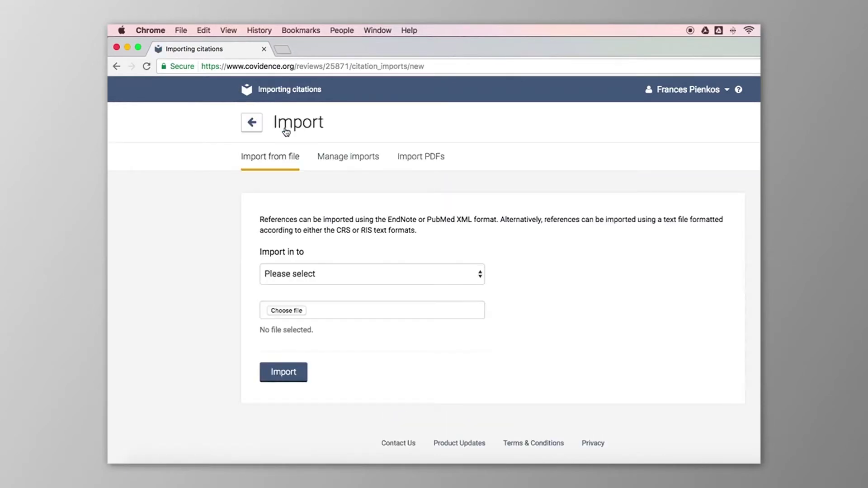
- Set the import destination to Screen and bring the EndNote X7 library forward
left_click(303, 271)
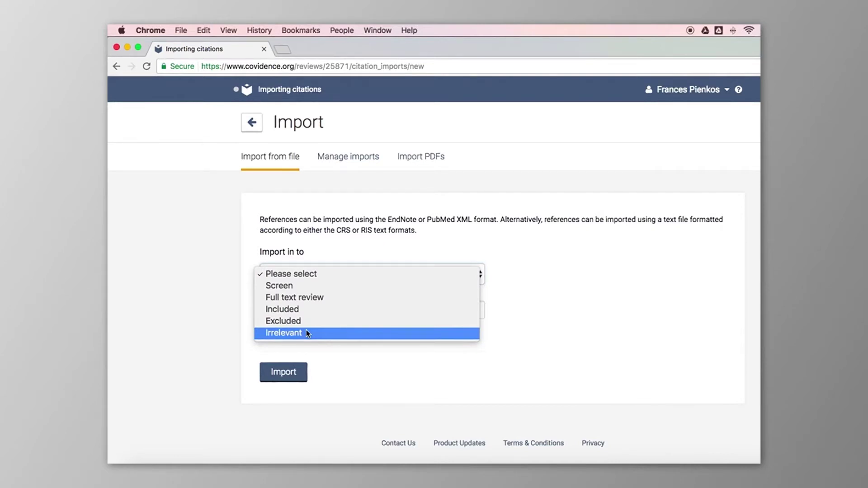
left_click(298, 290)
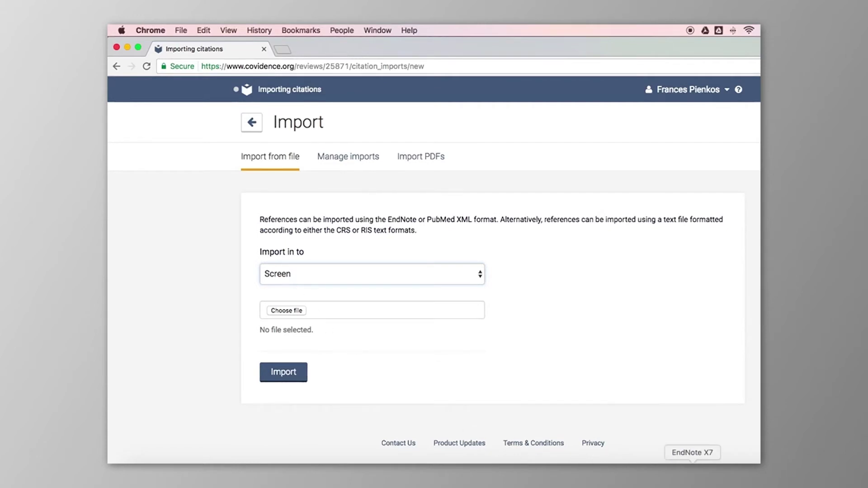
left_click(692, 475)
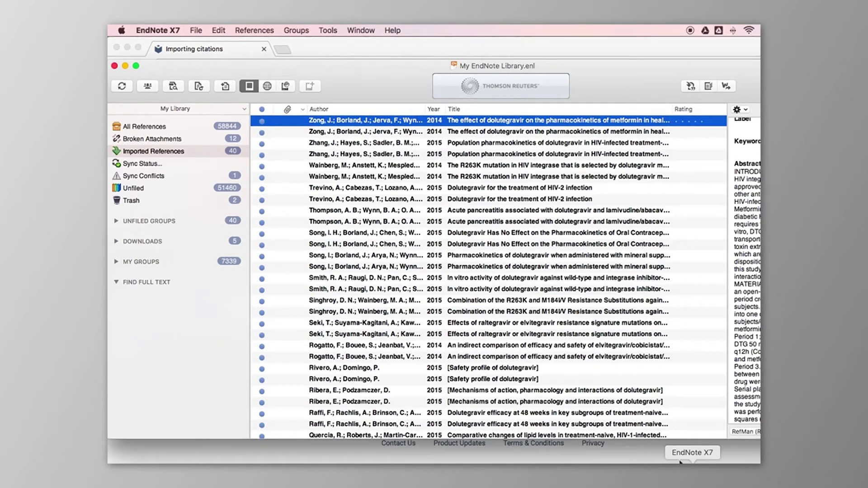
- Export all references as Text Only in RefMan (RIS) Export style, named 'library import'
key("super+a")
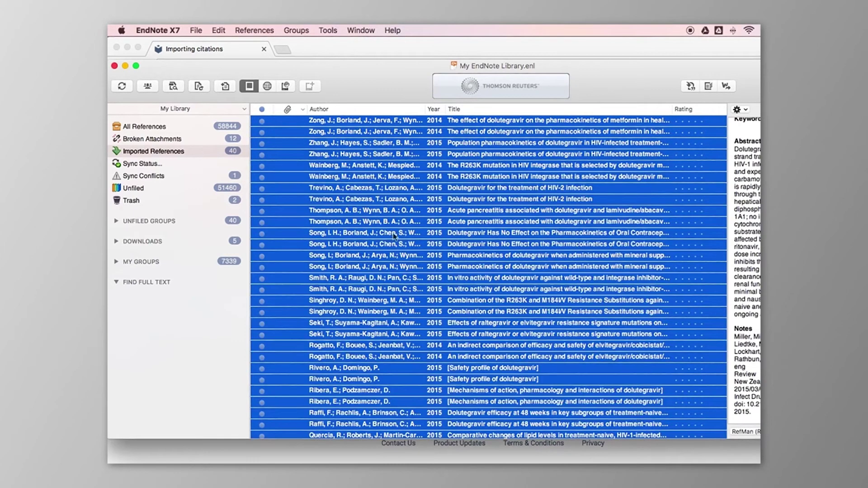
left_click(196, 30)
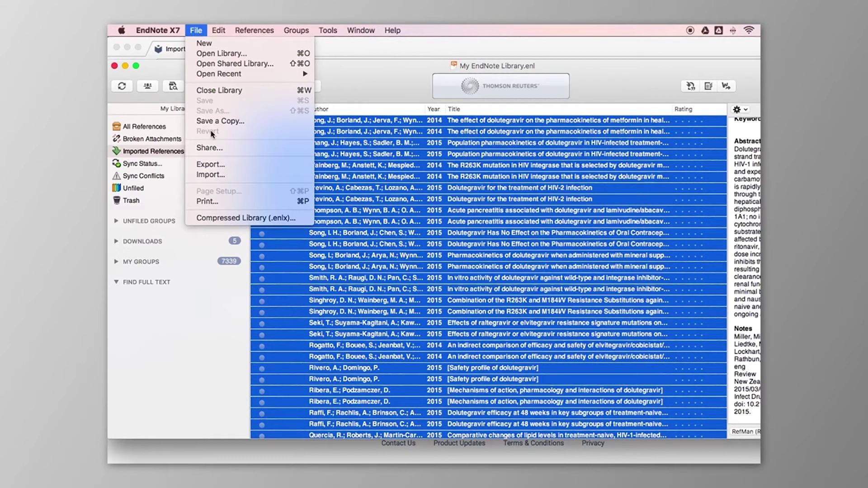
left_click(214, 165)
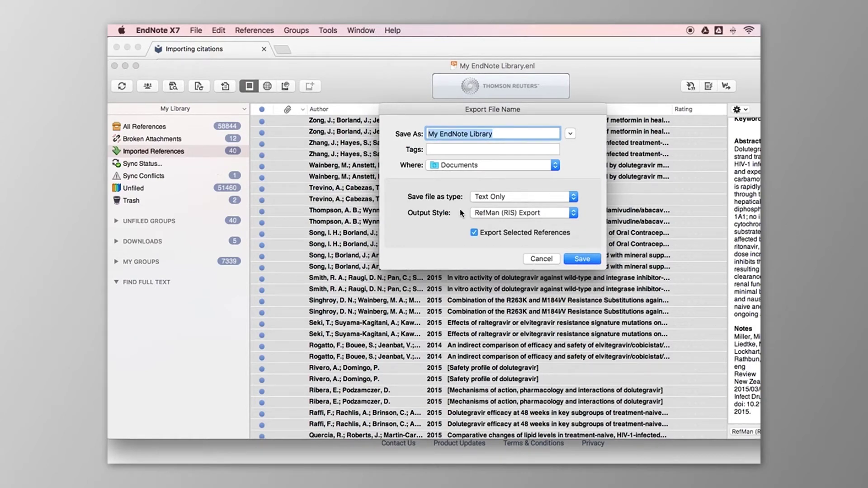
left_click(481, 199)
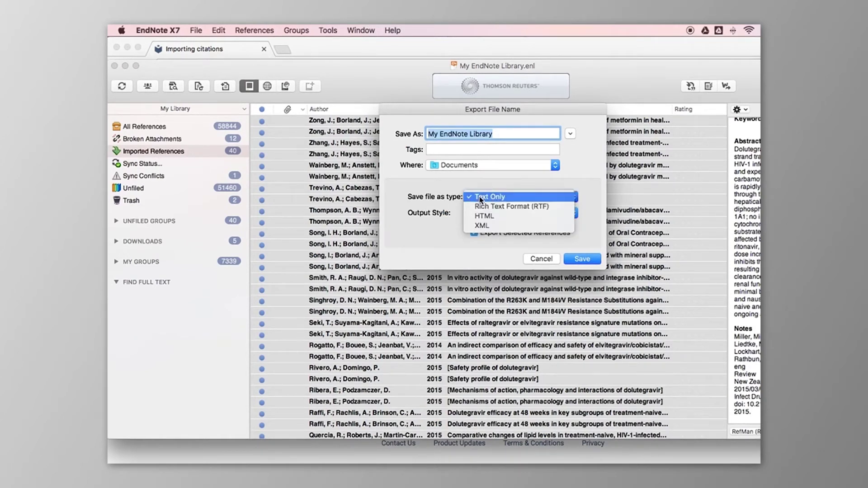
left_click(482, 225)
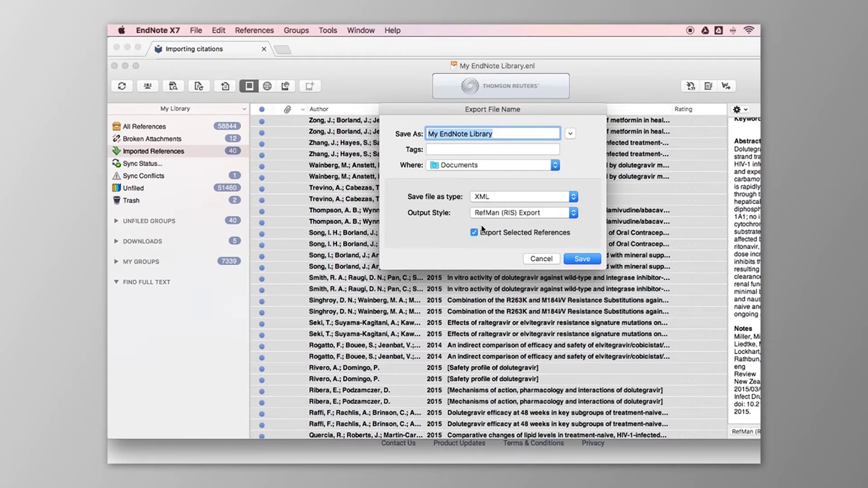
left_click(498, 201)
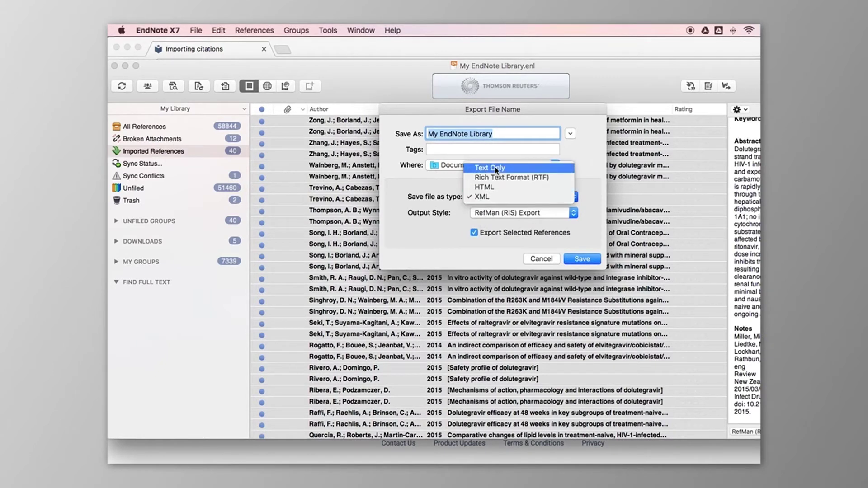
left_click(497, 170)
left_click(504, 215)
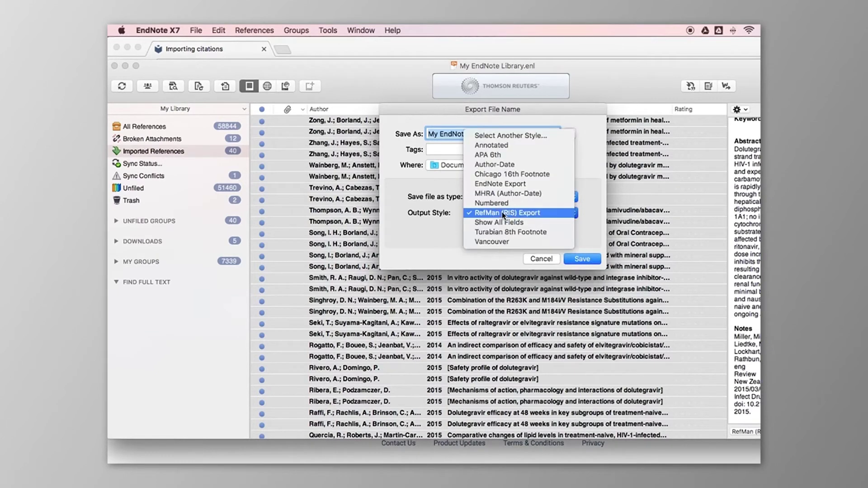
left_click(504, 214)
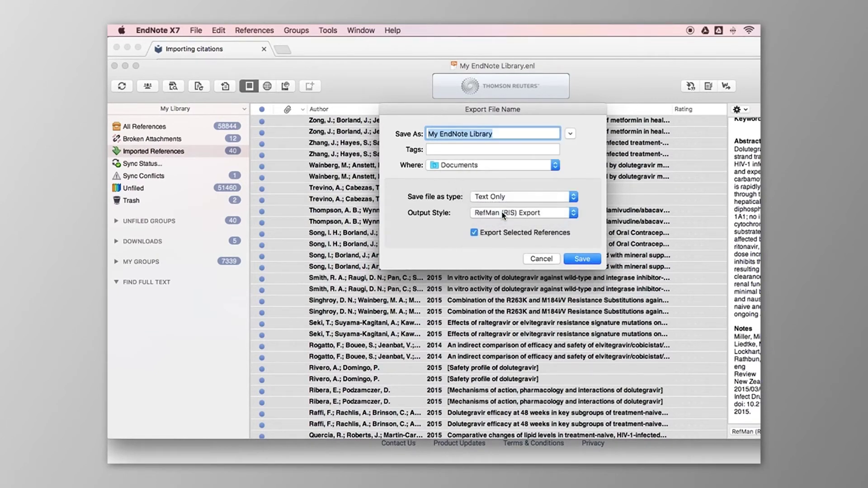
type("li")
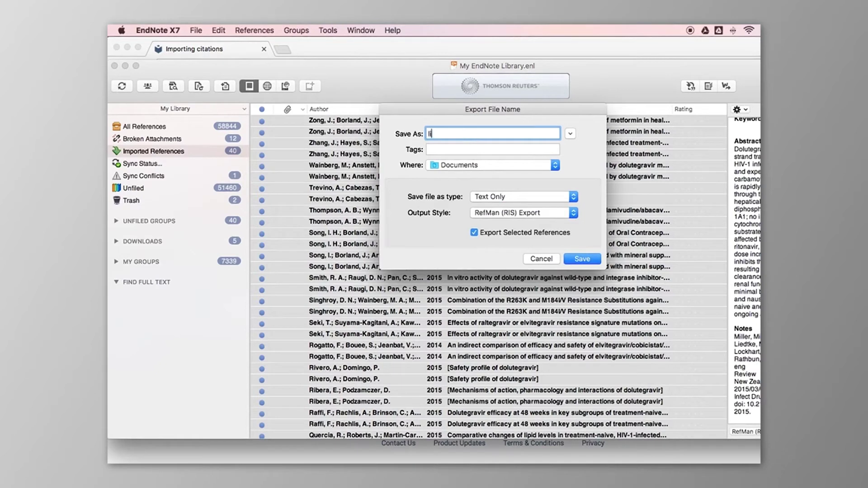
type("brary im")
type("port")
left_click(576, 258)
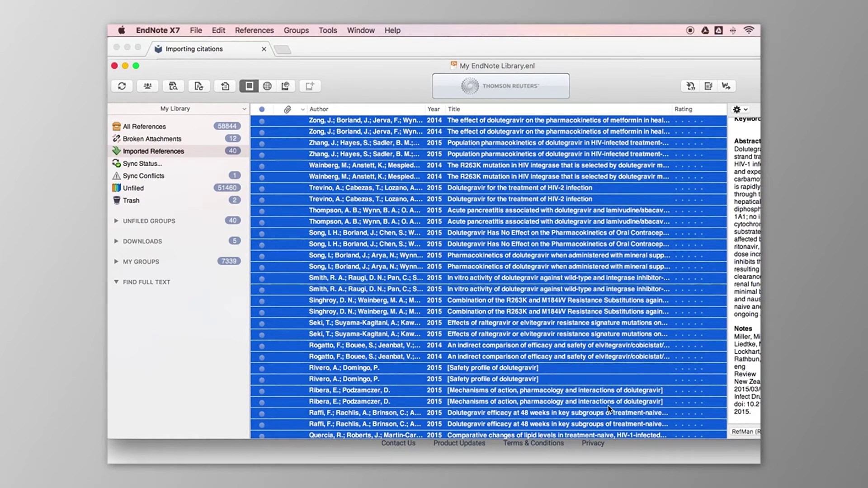
- Upload library import.txt in Covidence and import its 20 references into Screen
left_click(629, 463)
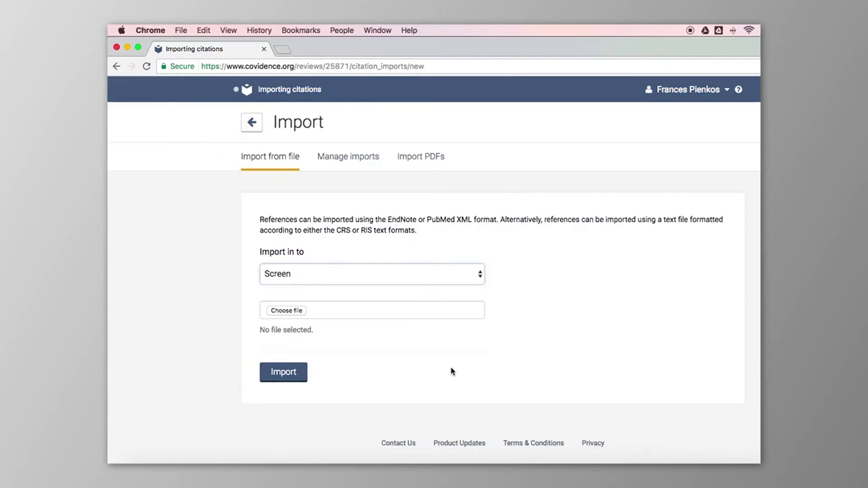
left_click(302, 311)
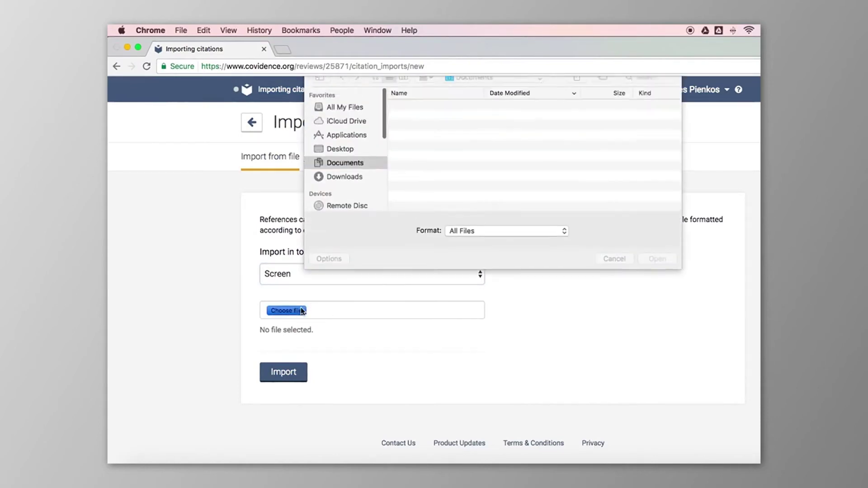
left_click(426, 119)
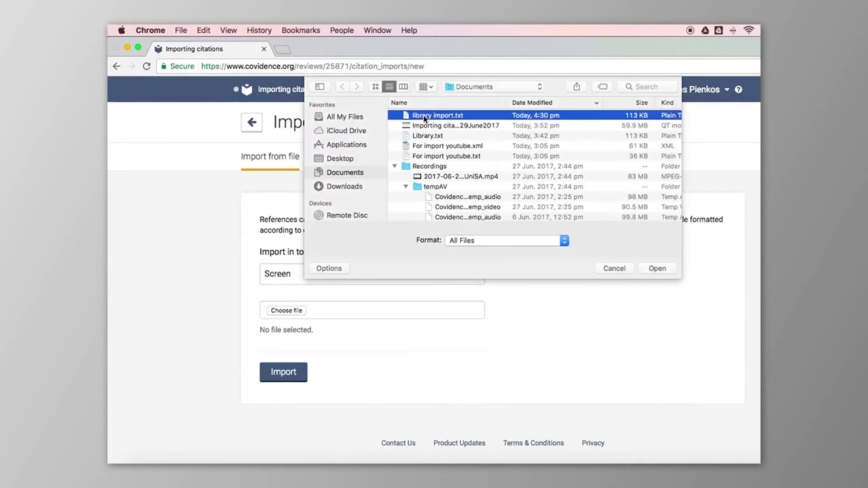
left_click(646, 268)
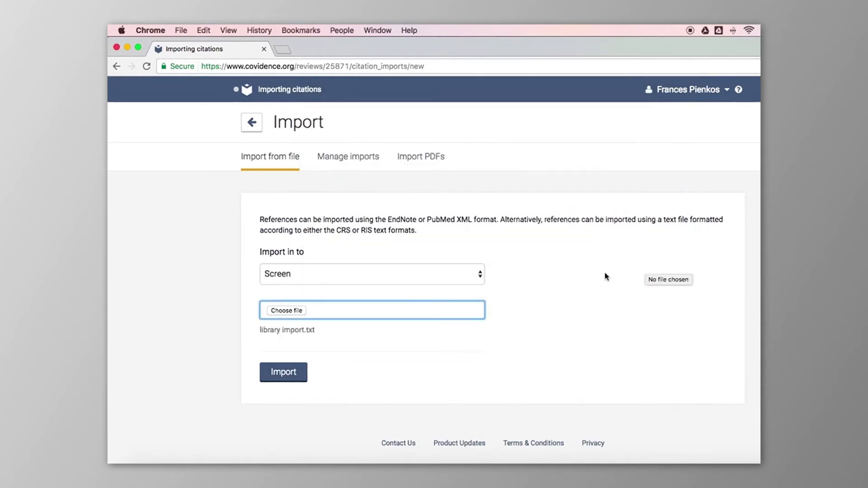
left_click(295, 375)
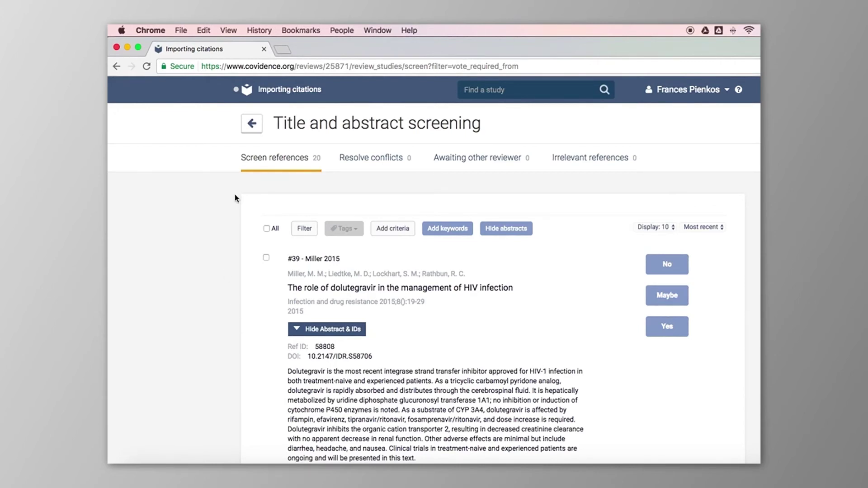
- Open Manage imports to see 40 references, 20 duplicates, 0 errors, 20 added
left_click(250, 126)
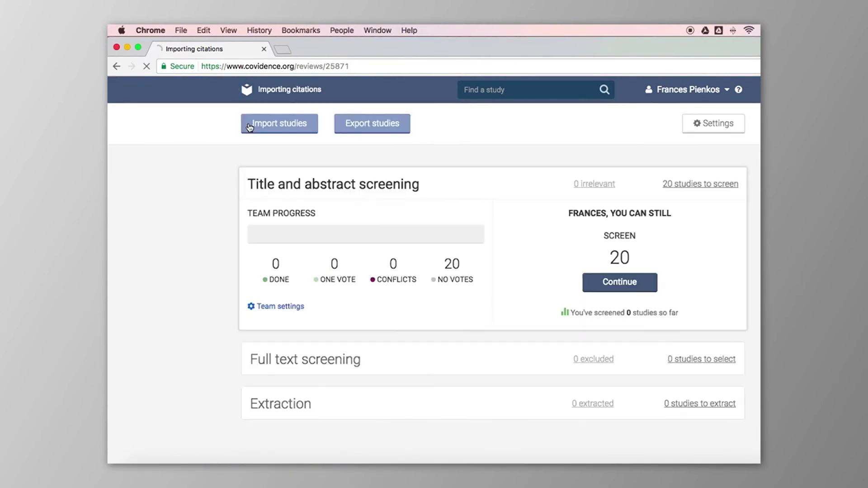
left_click(258, 126)
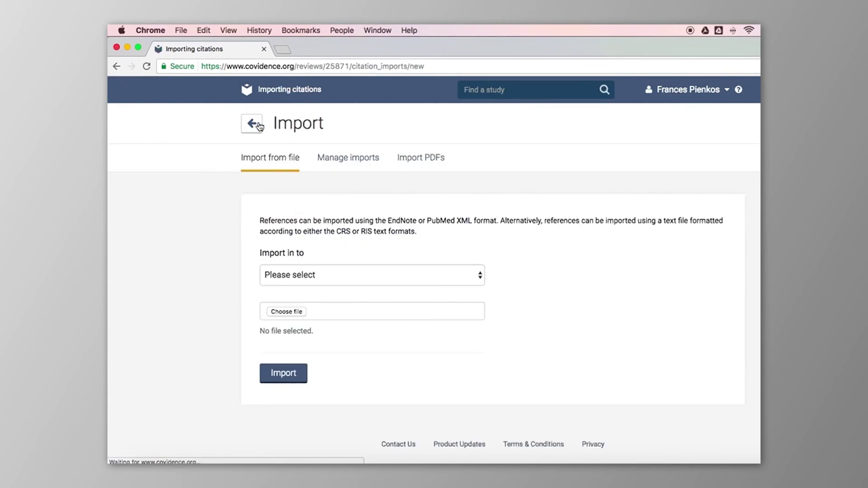
left_click(331, 157)
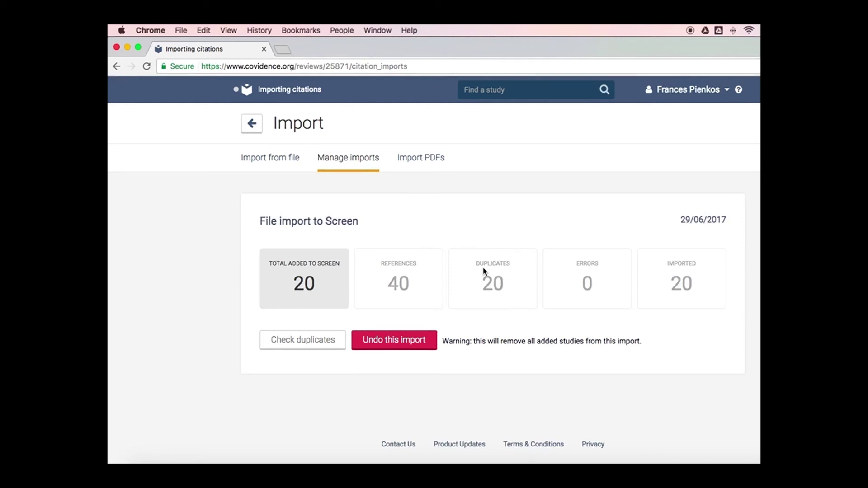
- Review the 20 possible duplicate pairs, then choose Undo this import
left_click(319, 342)
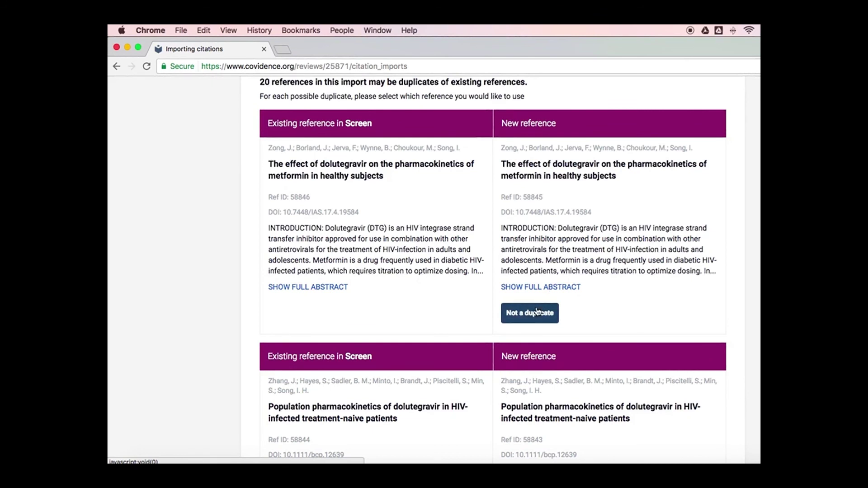
scroll(495, 233, "up", 2)
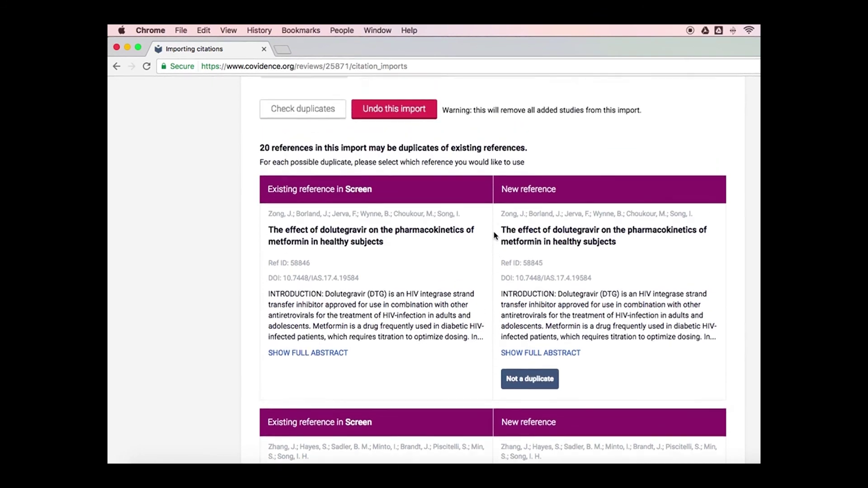
scroll(495, 233, "up", 2)
scroll(494, 233, "up", 1)
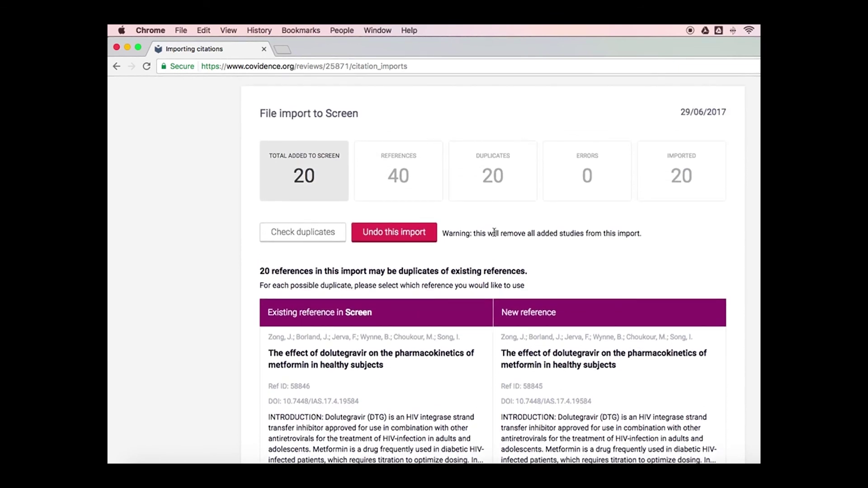
left_click(410, 235)
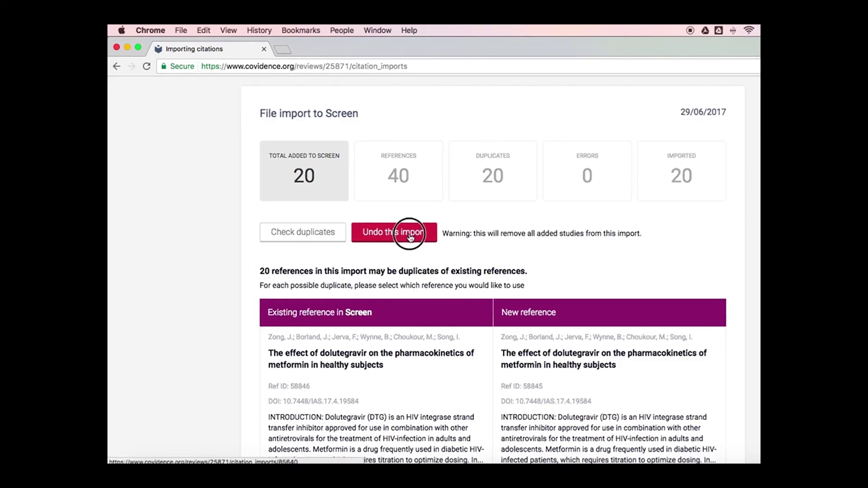